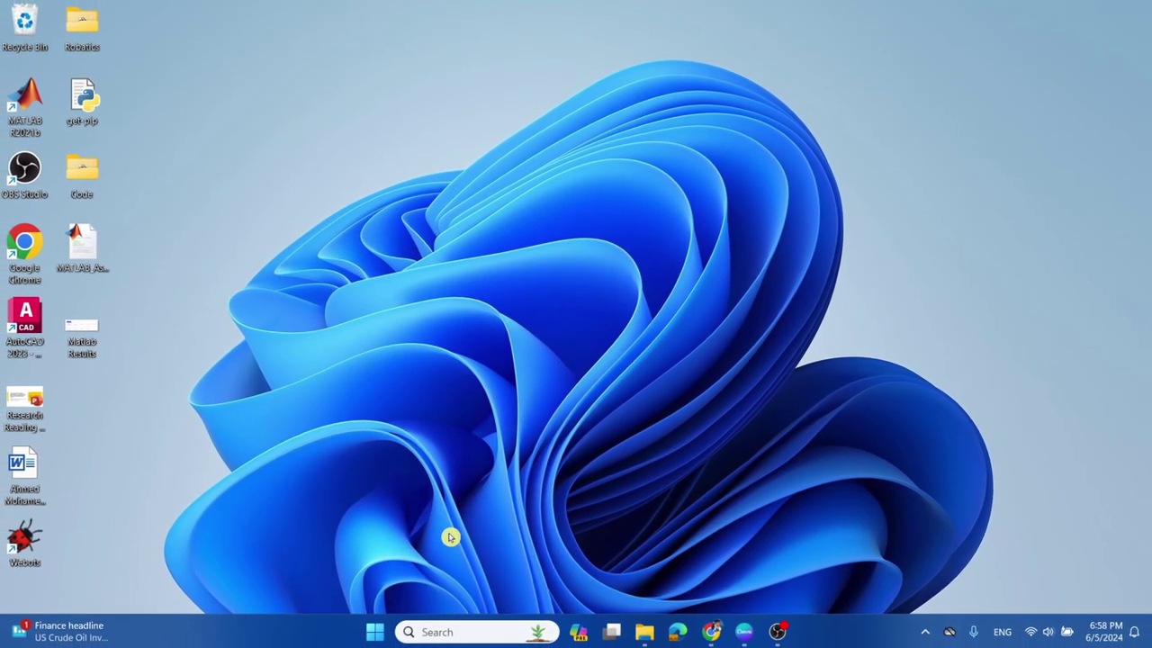
Check in the PC Health Check app whether this computer meets the Windows 11 requirements, and close the app.
click(377, 634)
text(pc)
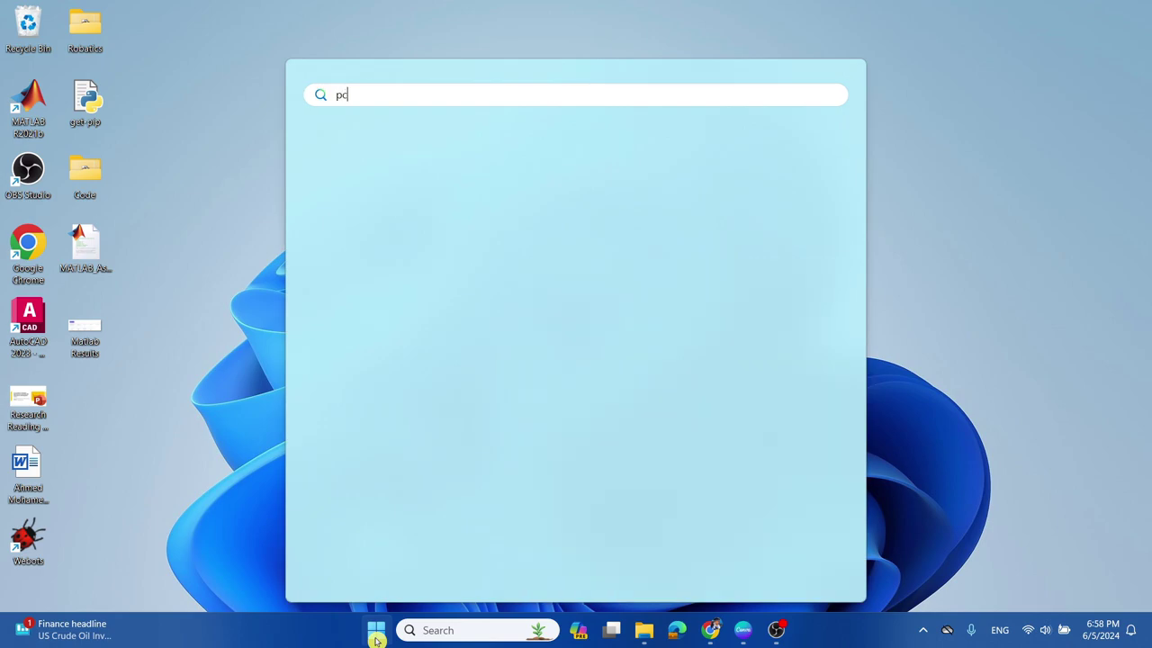
text( hea)
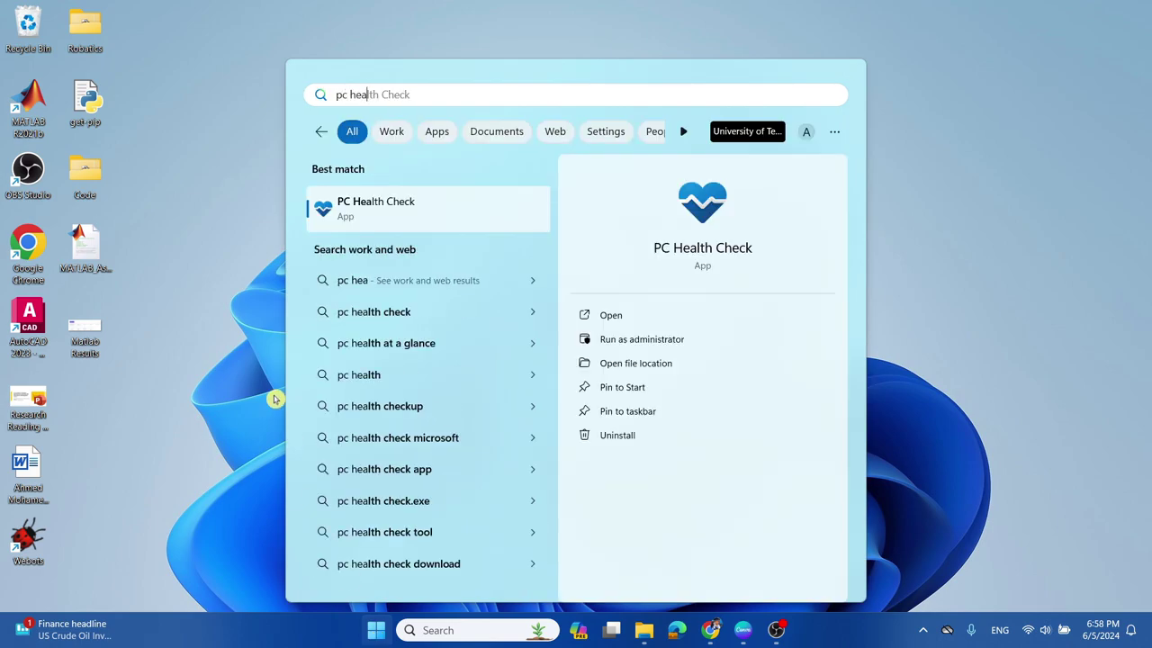
click(438, 217)
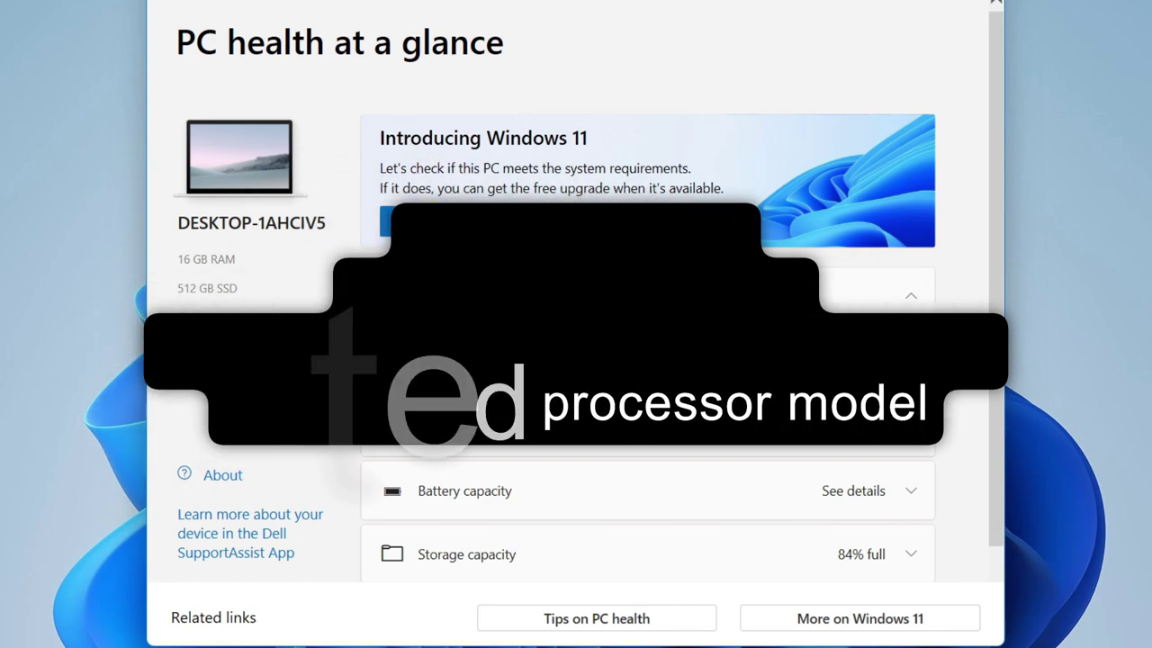
click(458, 225)
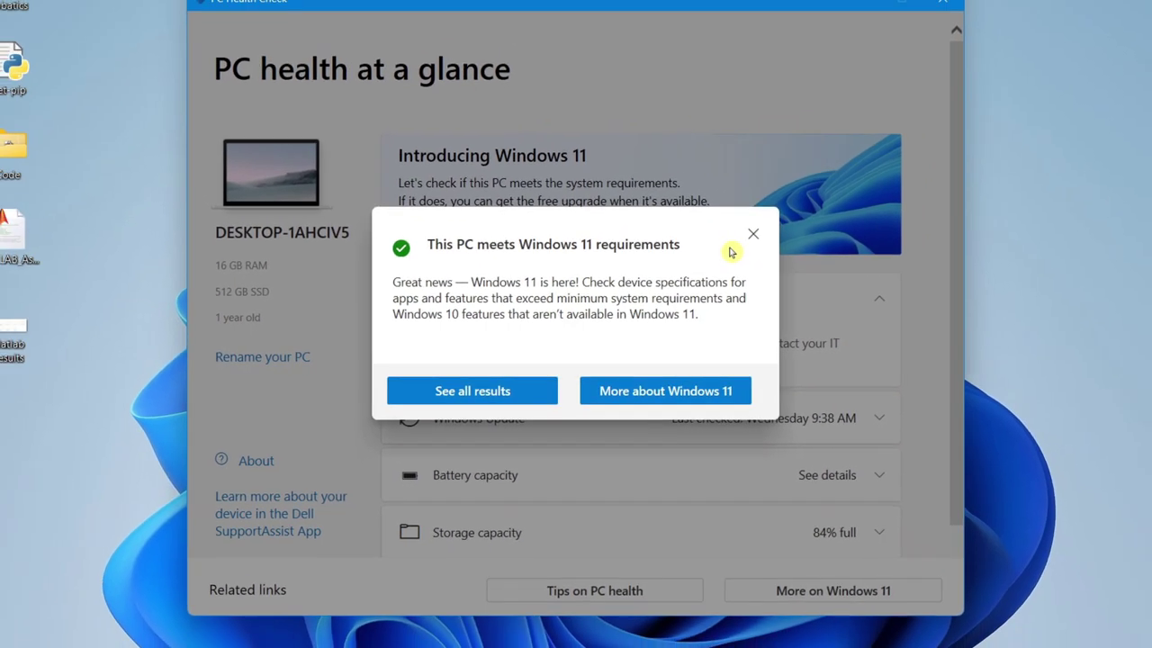
click(753, 233)
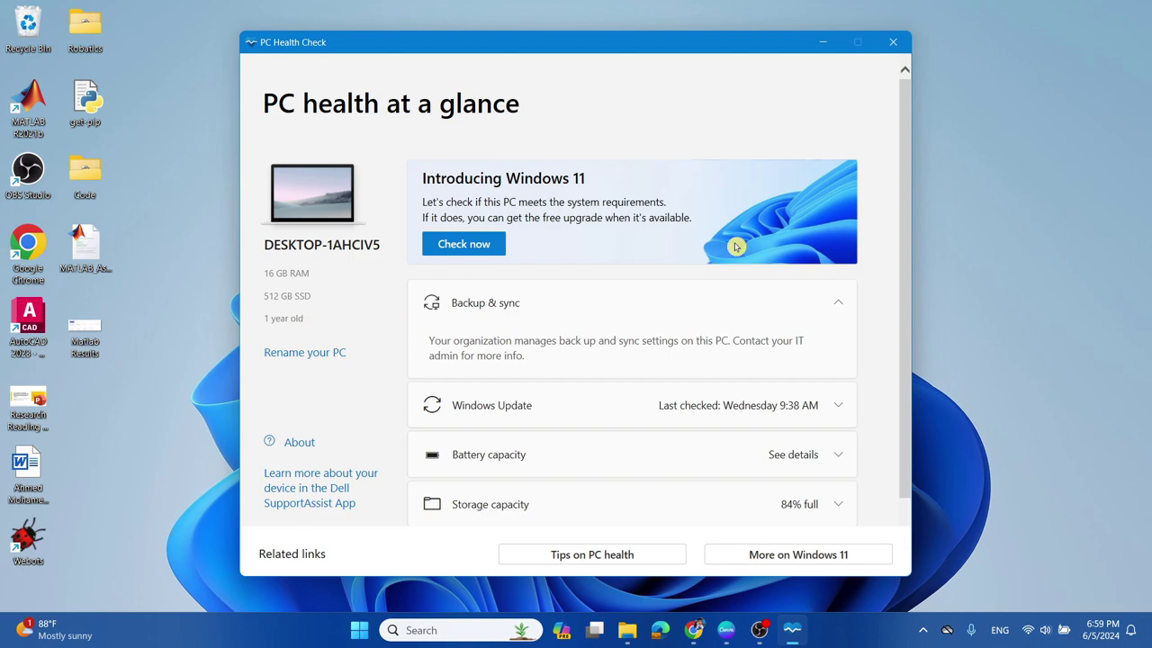
click(893, 43)
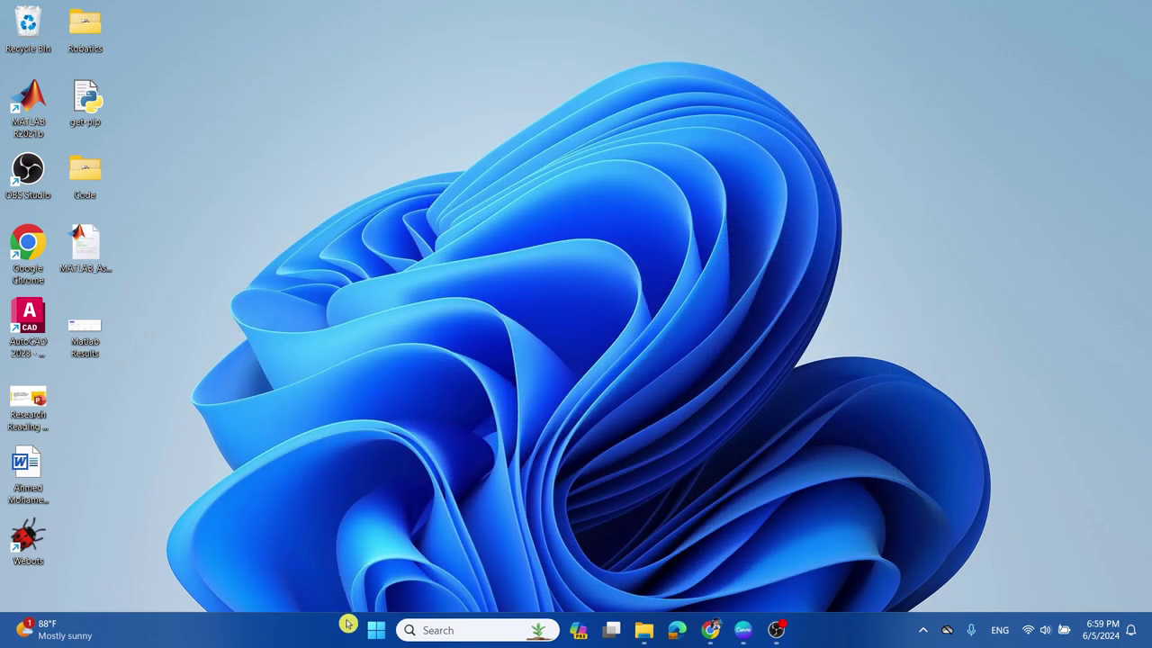
Check for updates on the Windows Update page of Settings and minimize the window.
click(379, 631)
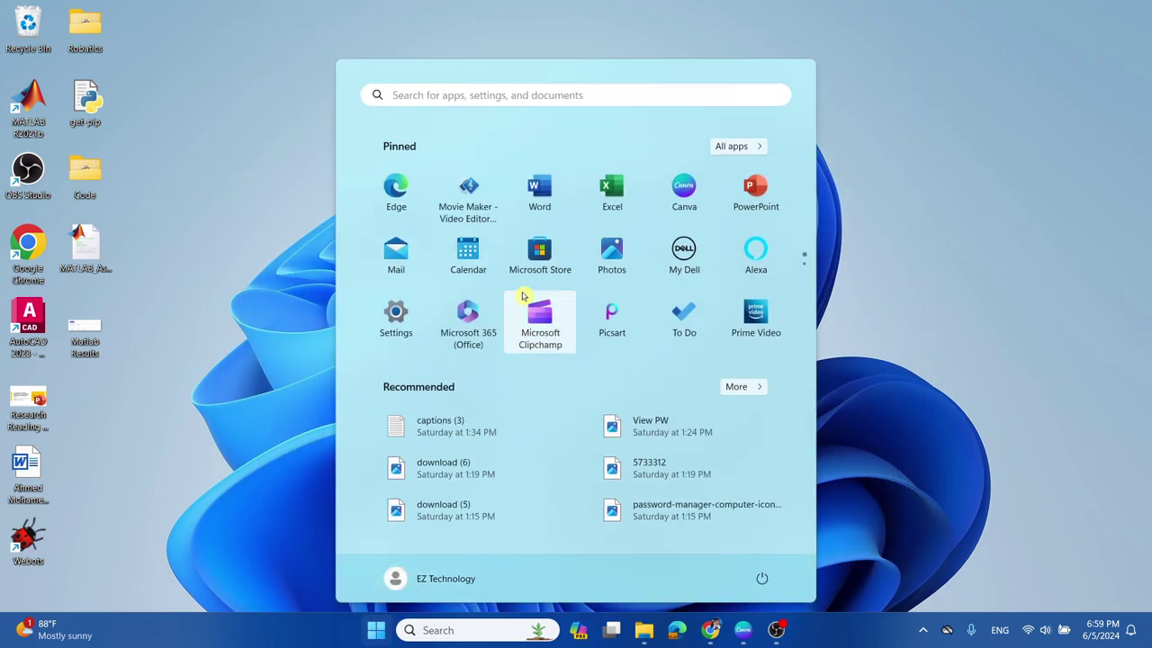
click(403, 322)
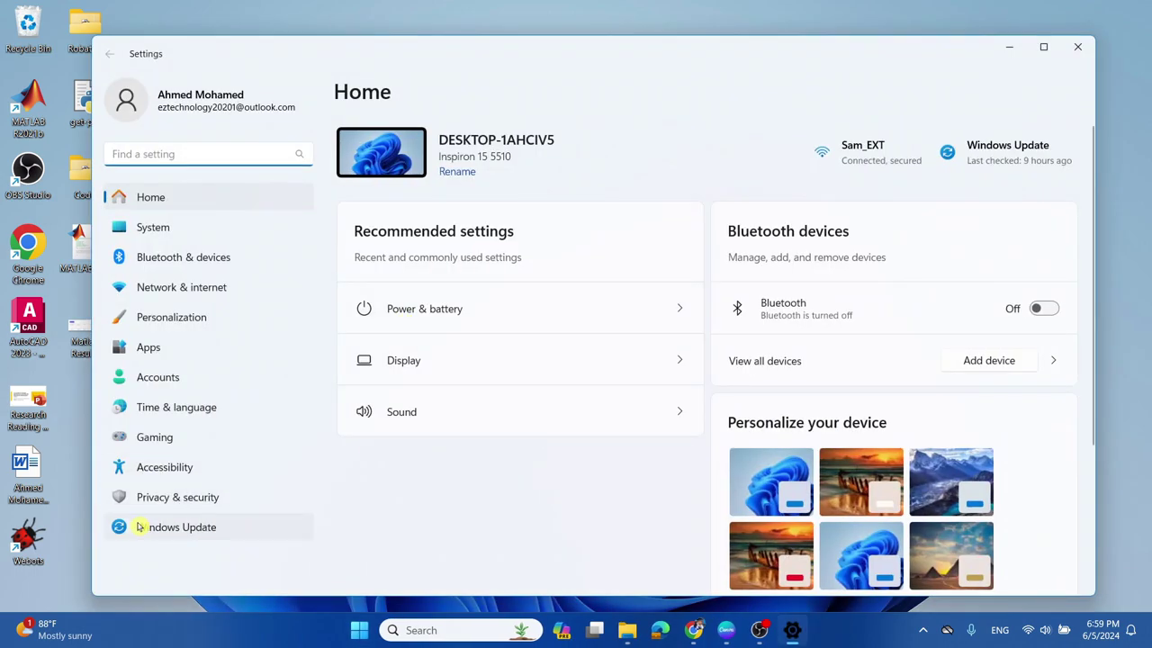
click(241, 529)
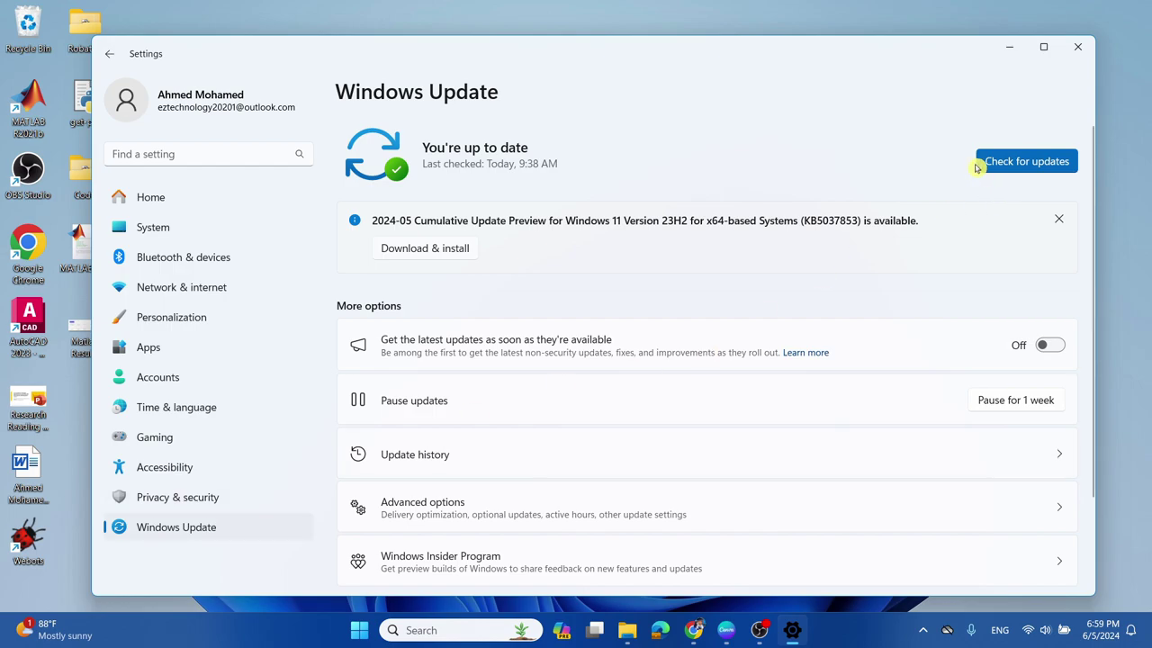
click(1030, 162)
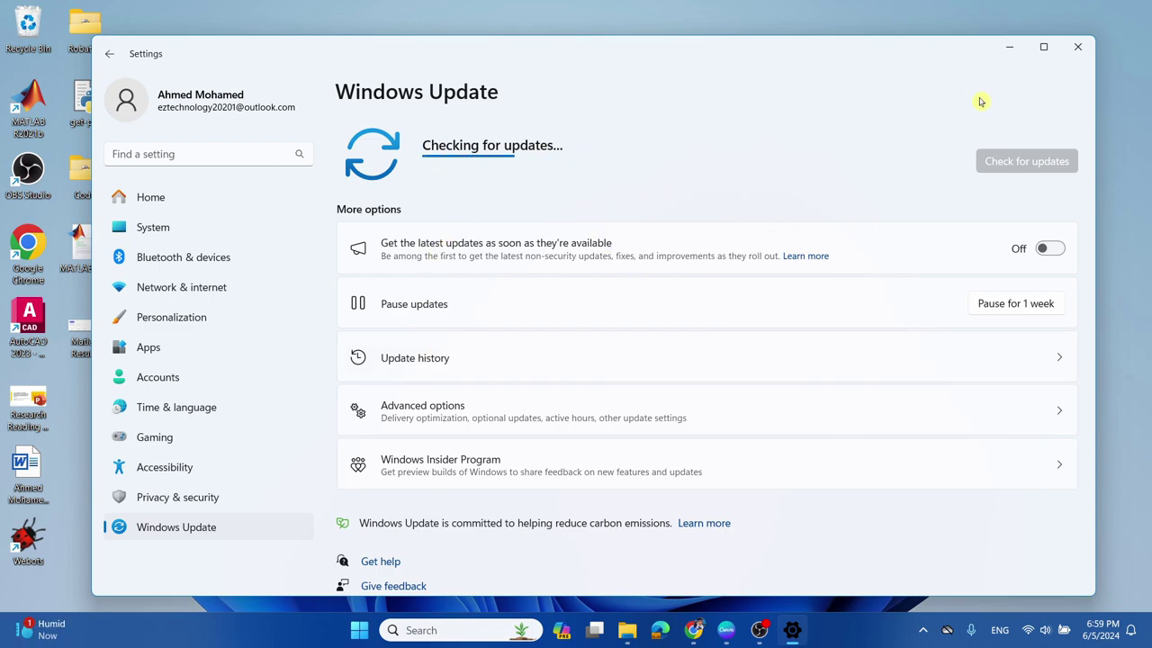
click(1011, 52)
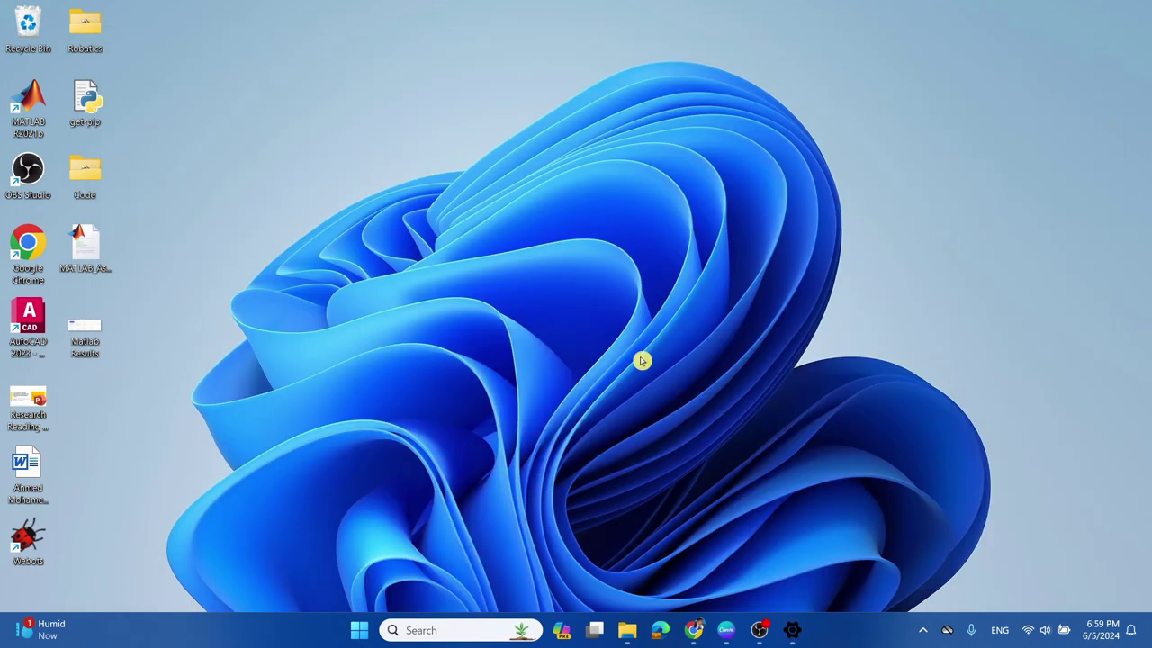
click(693, 630)
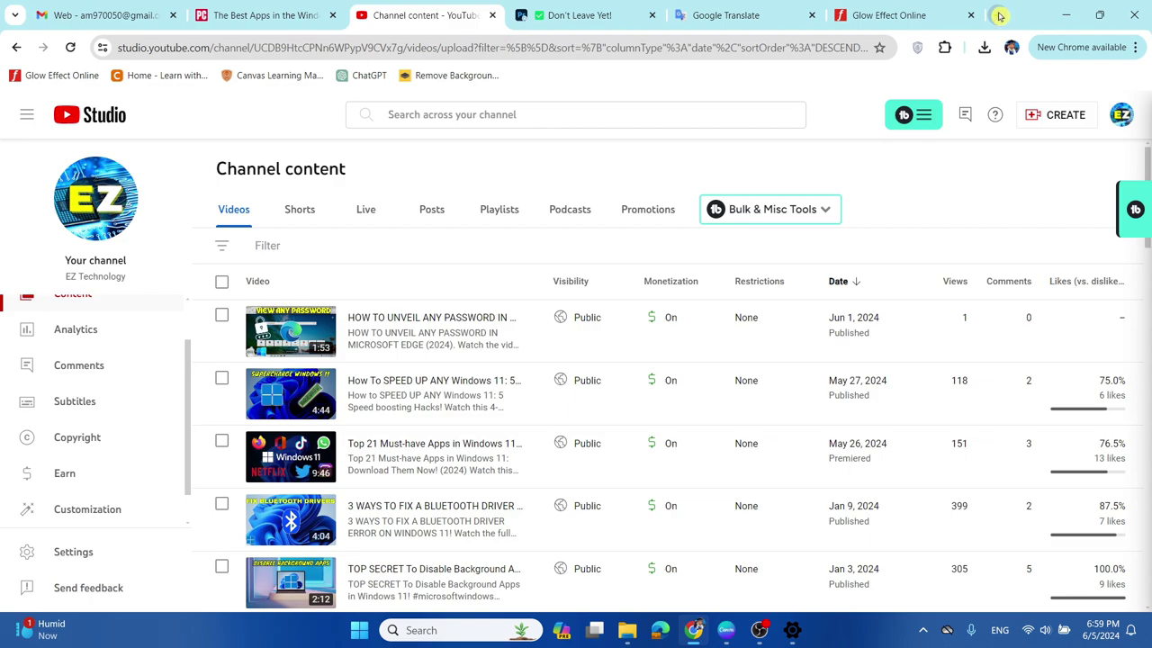
click(997, 15)
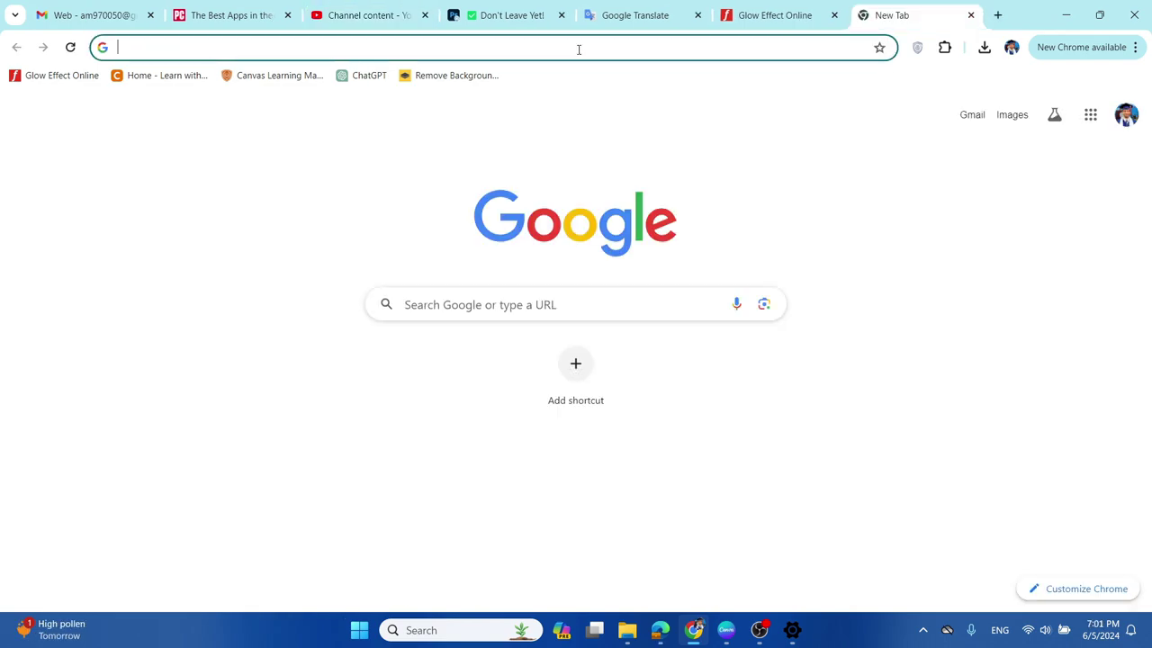
text(https://www.microsoft.com/en-us/software-download/windows11)
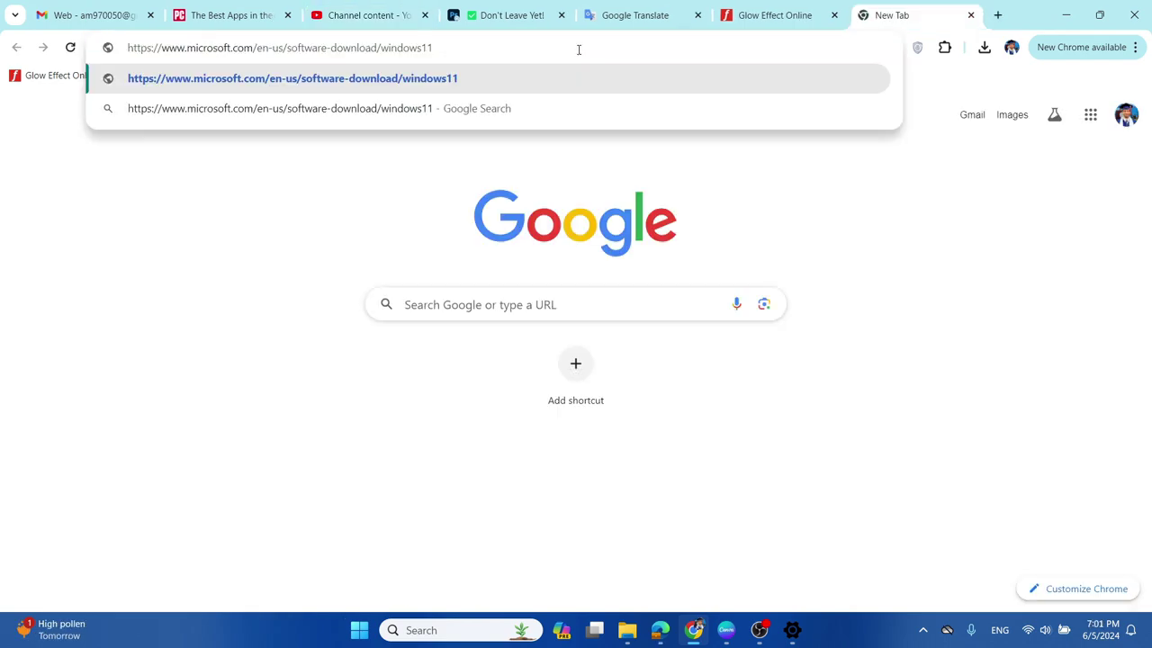
key(Return)
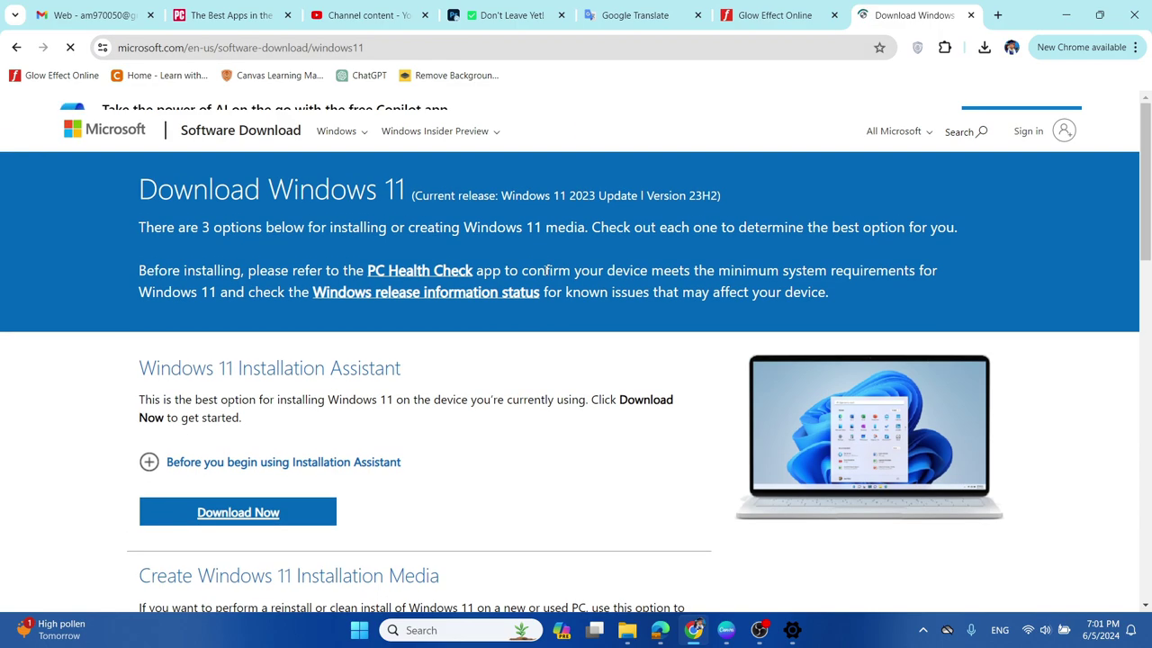
Download and run the Windows 11 Installation Assistant, and close it.
scroll(117, 397, down, 2)
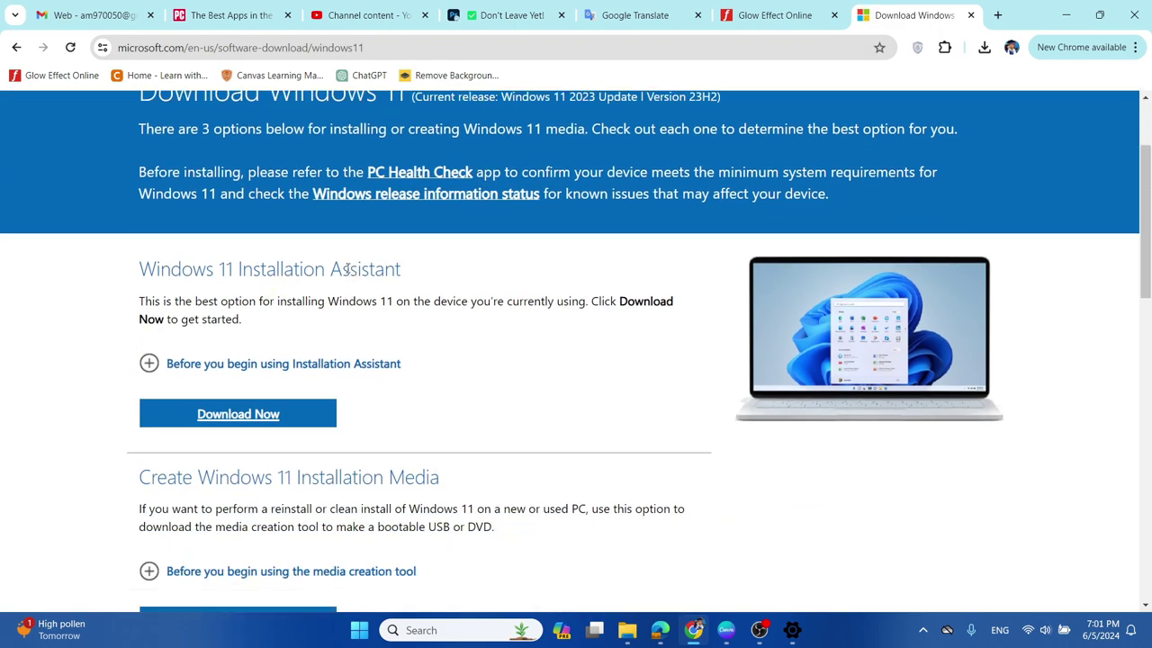
click(243, 422)
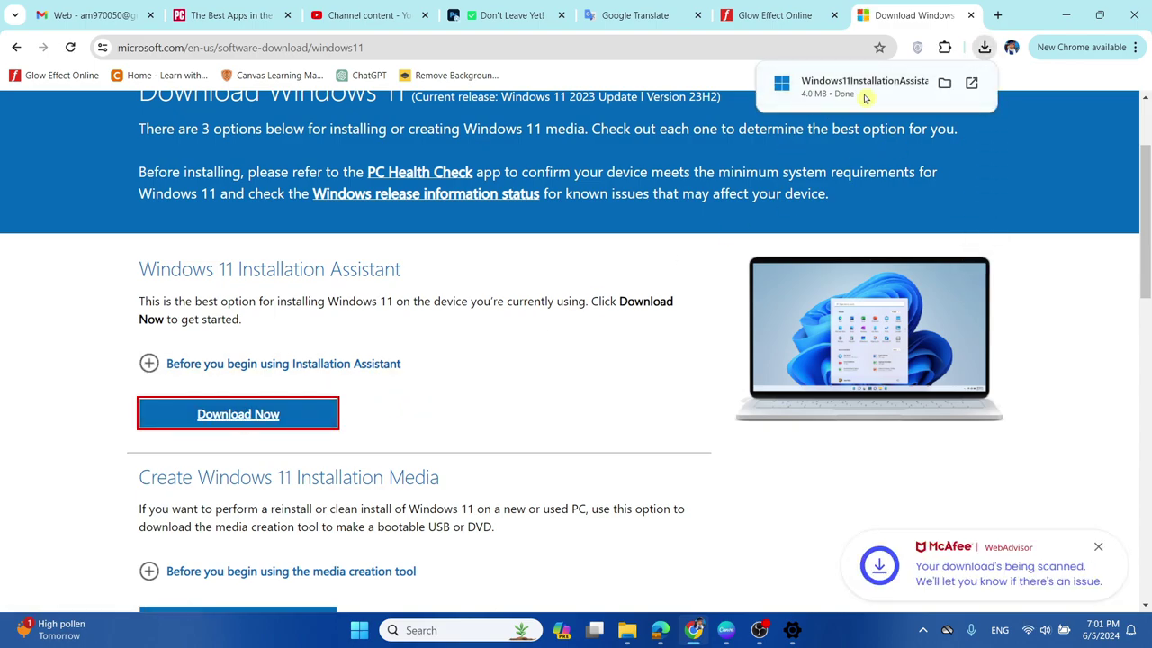
click(893, 95)
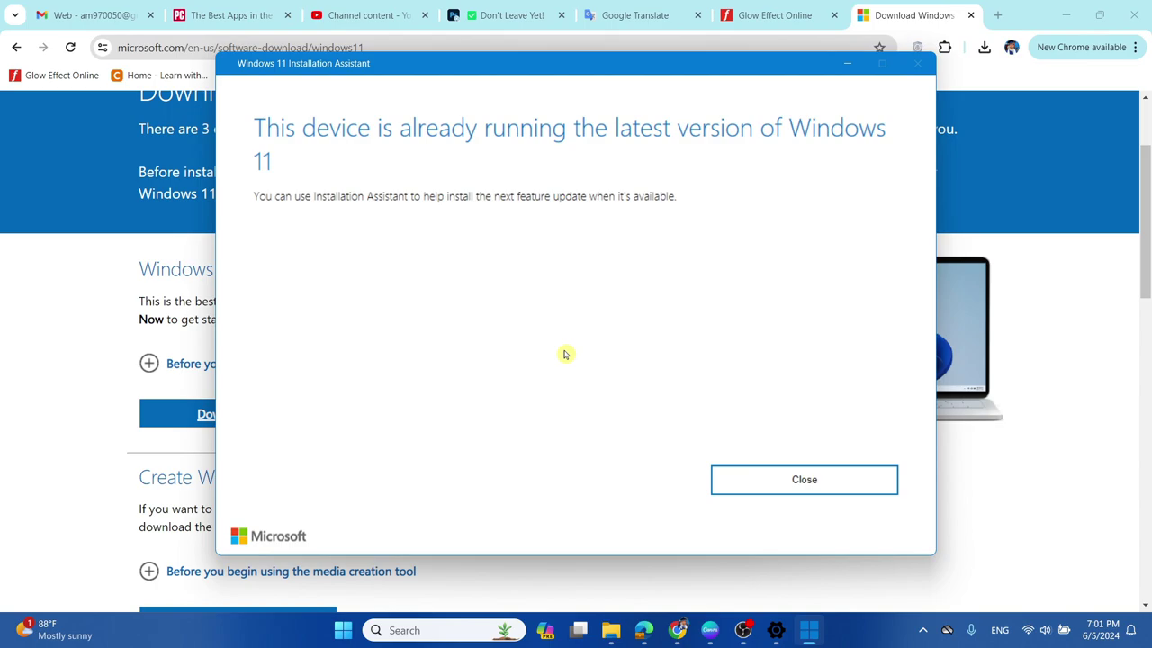
click(847, 486)
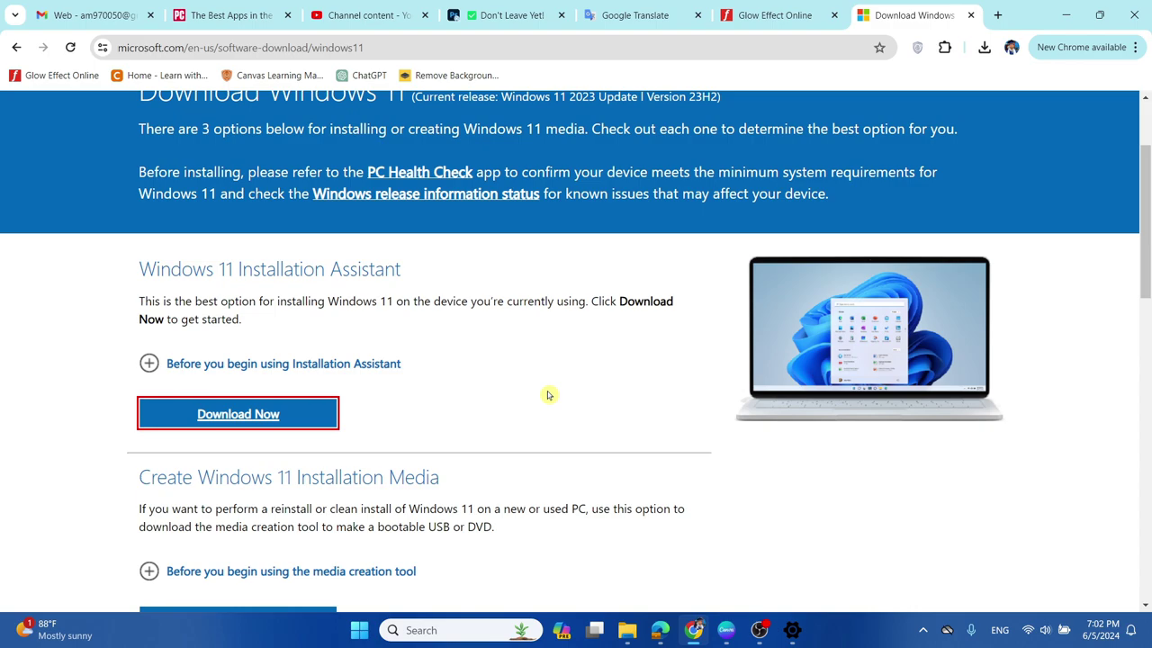
Download the media creation tool from the Create Windows 11 Installation Media section and launch it.
scroll(549, 394, down, 1)
scroll(549, 395, down, 2)
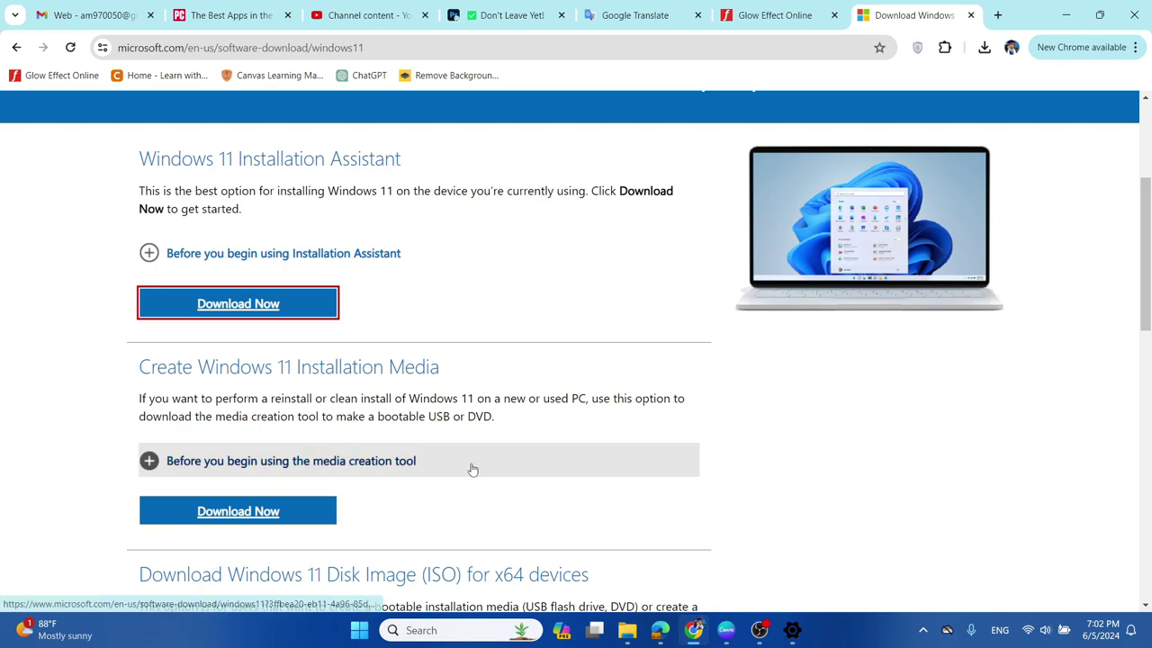
scroll(150, 363, down, 1)
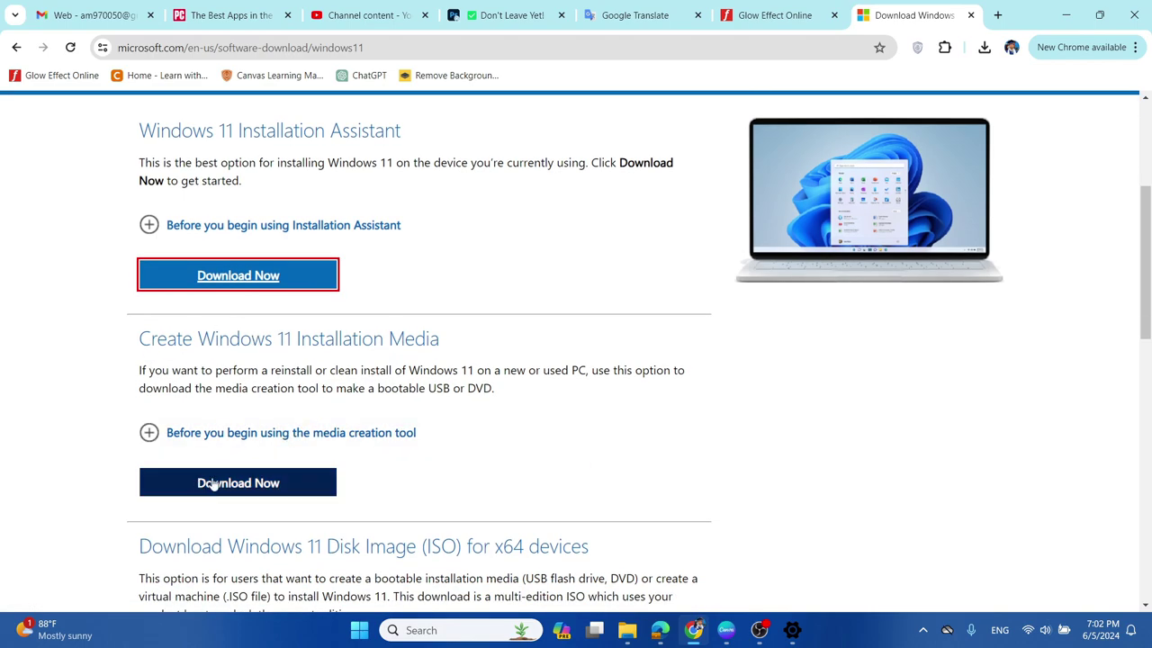
click(221, 487)
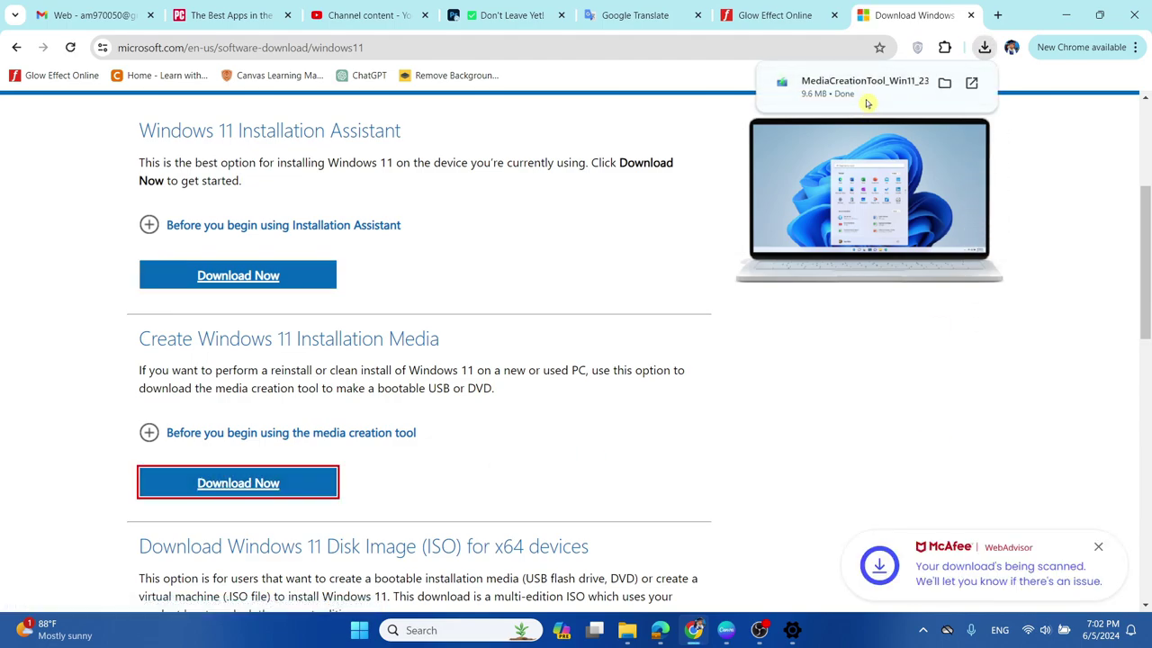
click(871, 91)
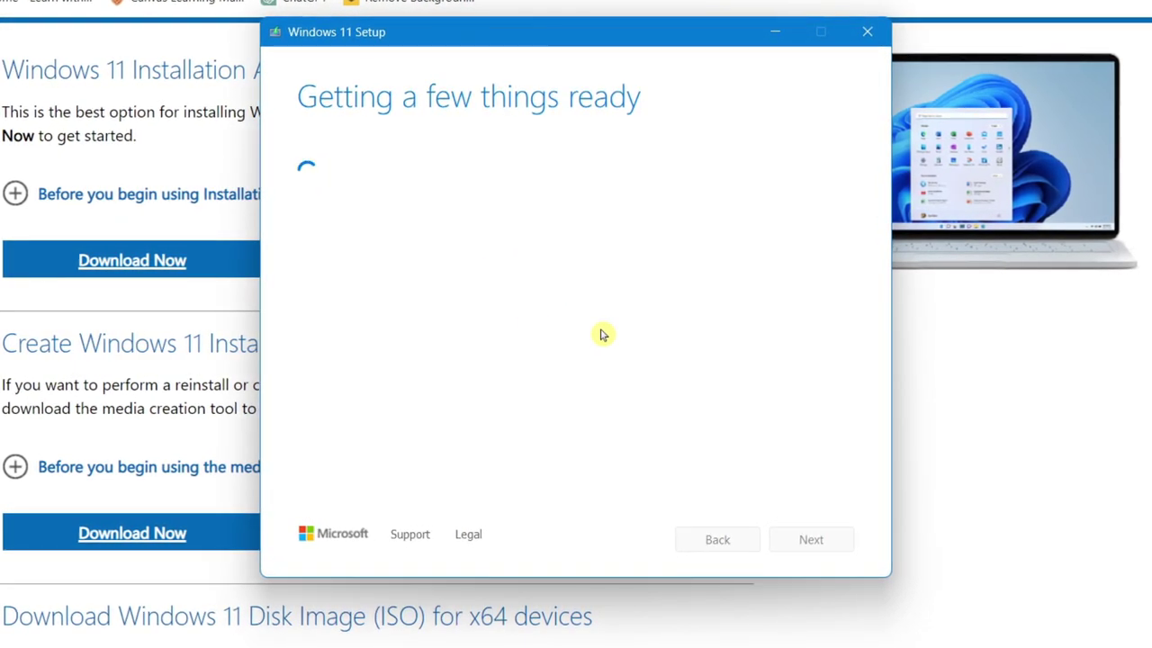
Look at the connected USB drive under This PC in File Explorer and close the window.
mouse_move(621, 647)
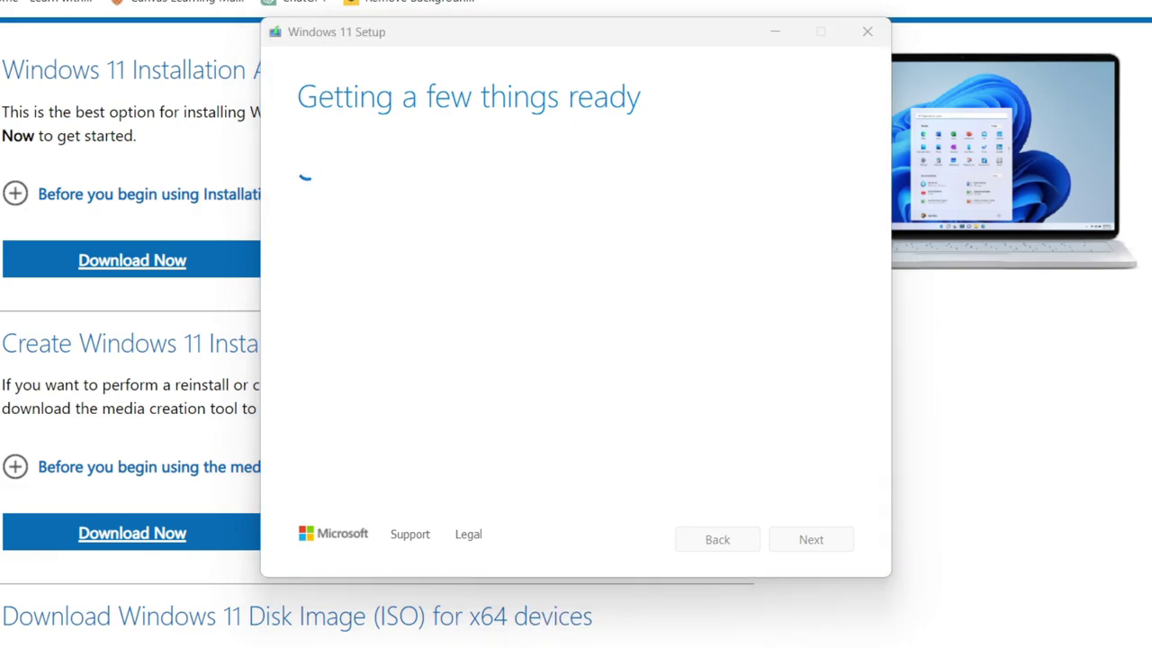
key(super+e)
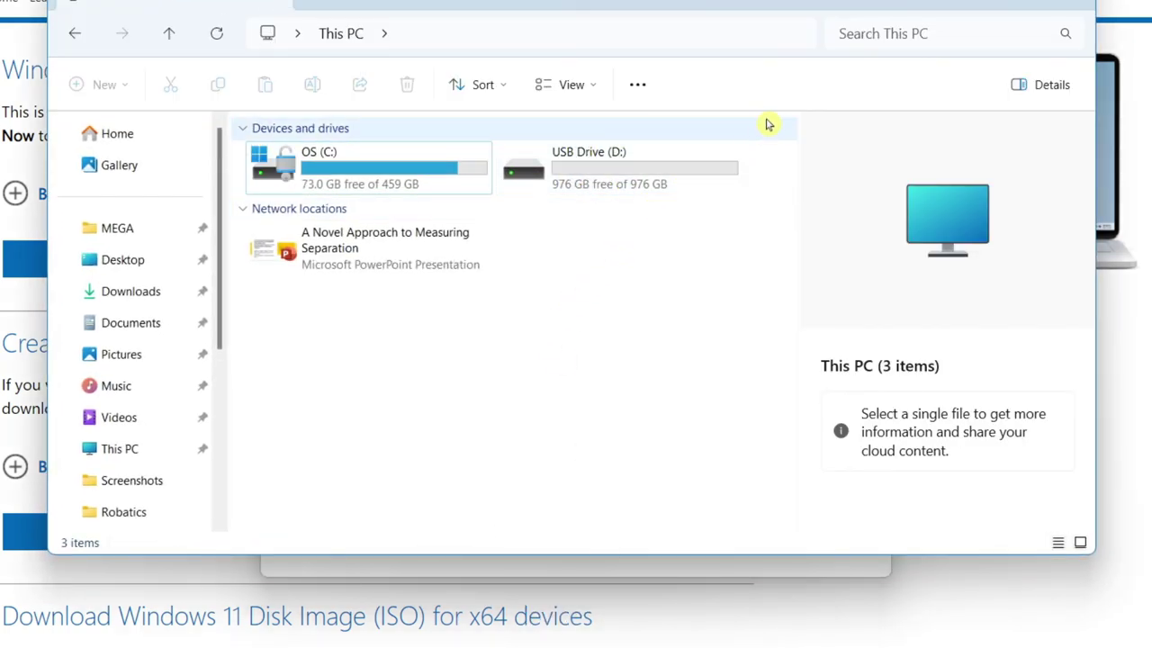
click(992, 3)
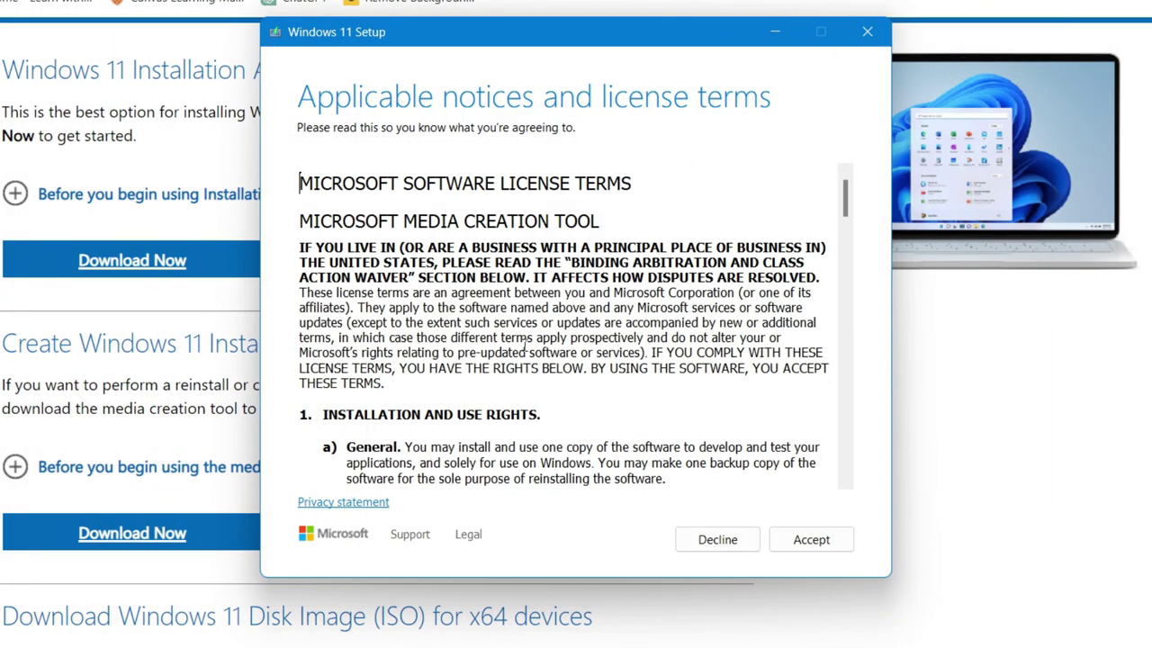
Accept the license terms and create Windows 11 installation media with the recommended language and edition on the USB flash drive D:.
click(810, 540)
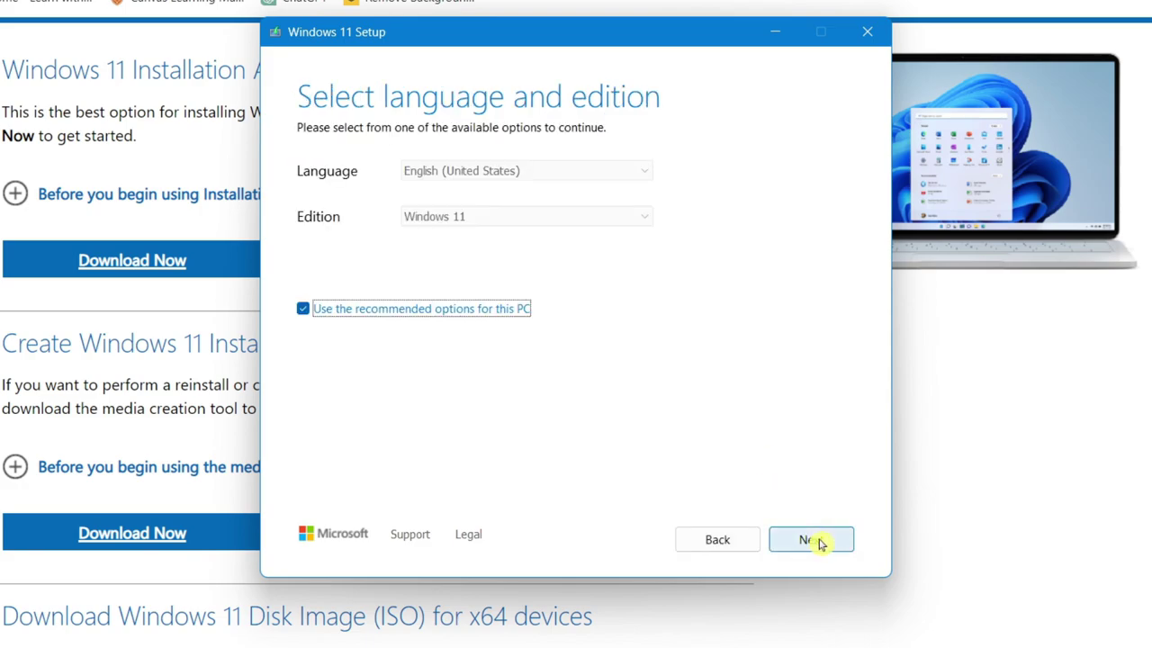
click(810, 540)
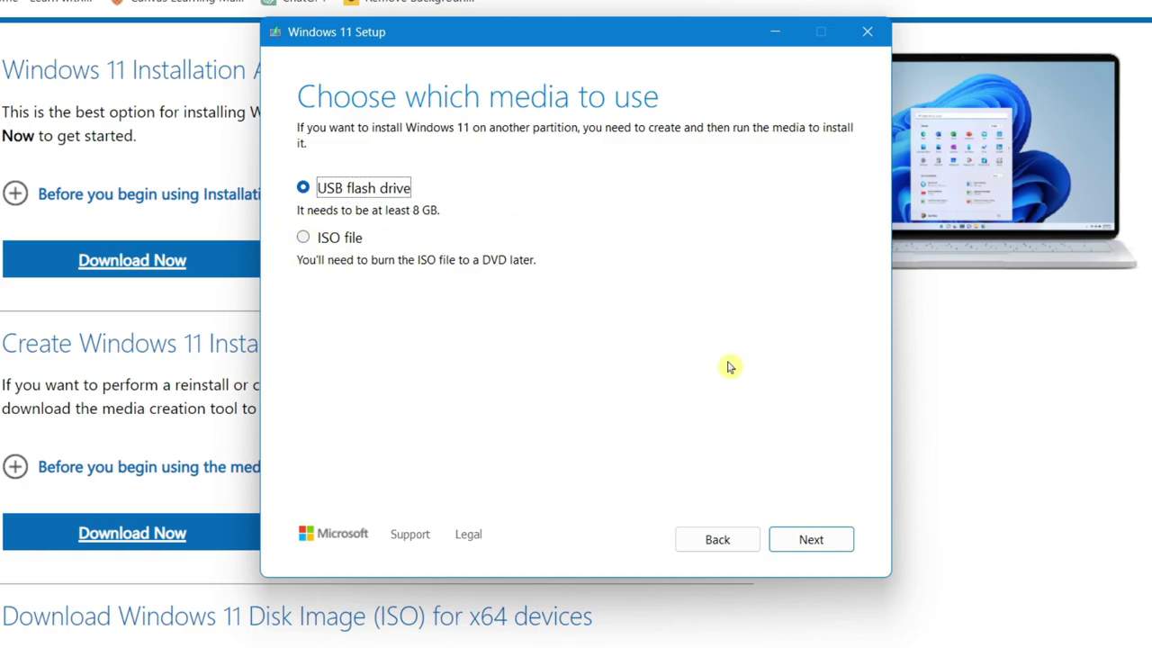
click(814, 543)
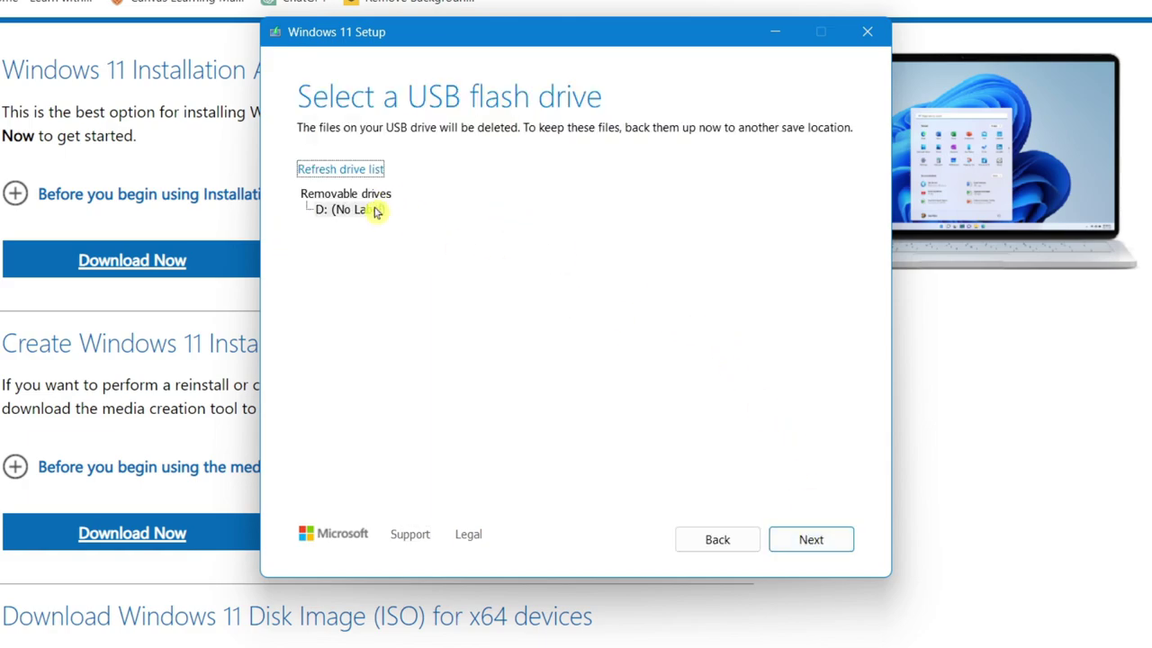
click(364, 210)
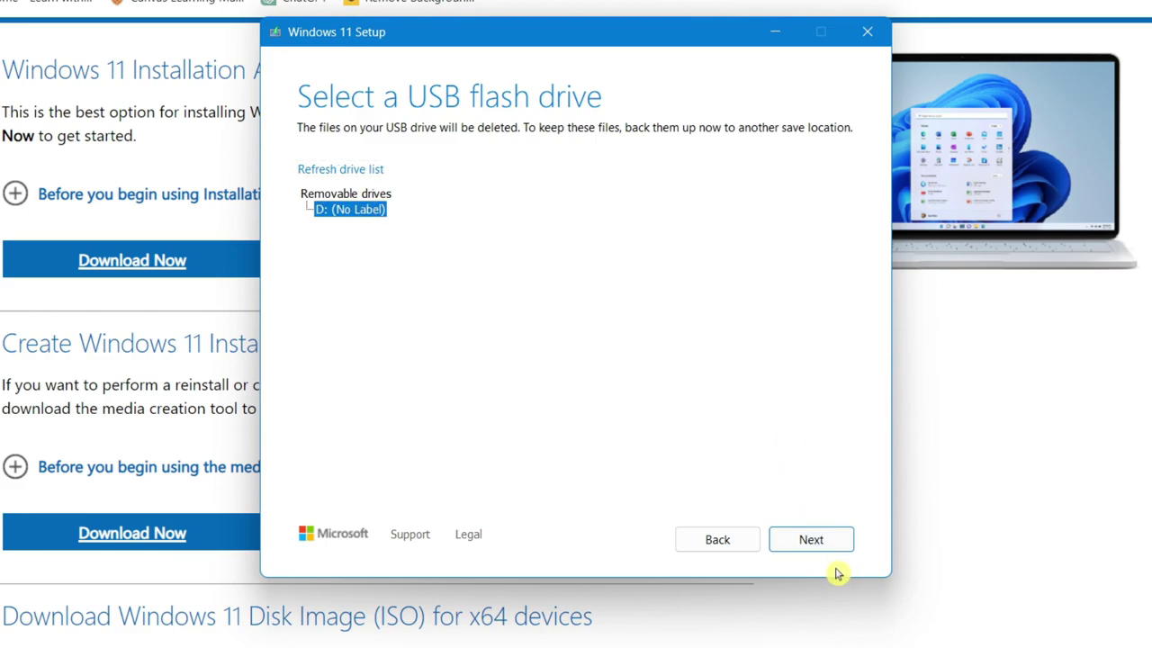
click(810, 540)
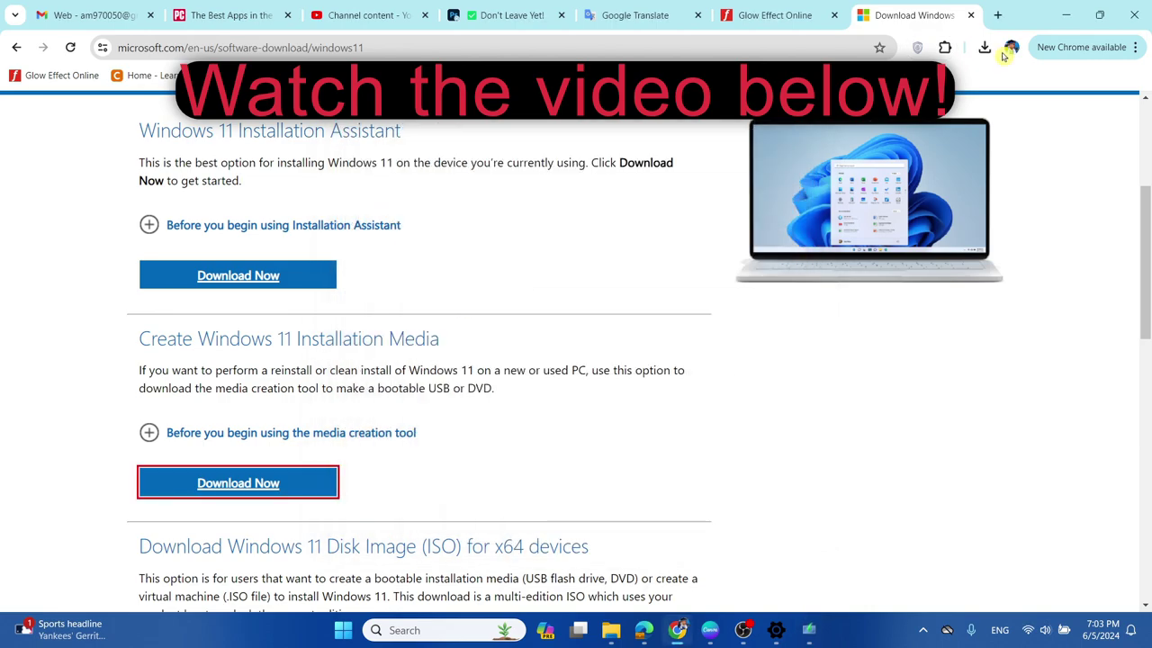
click(1063, 16)
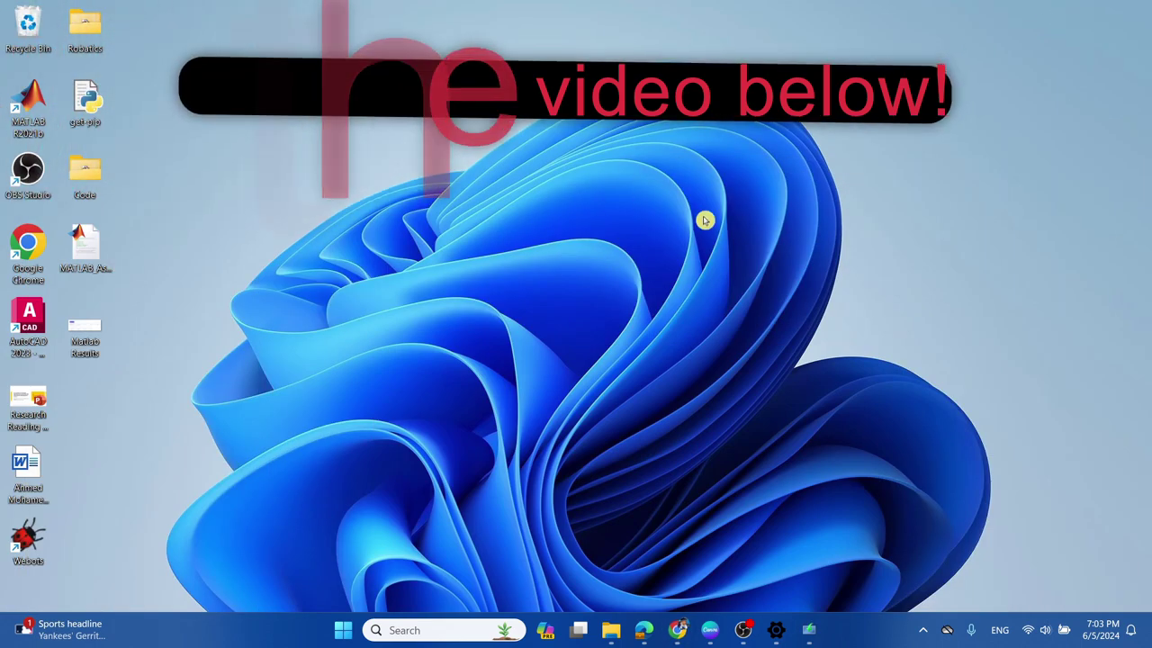